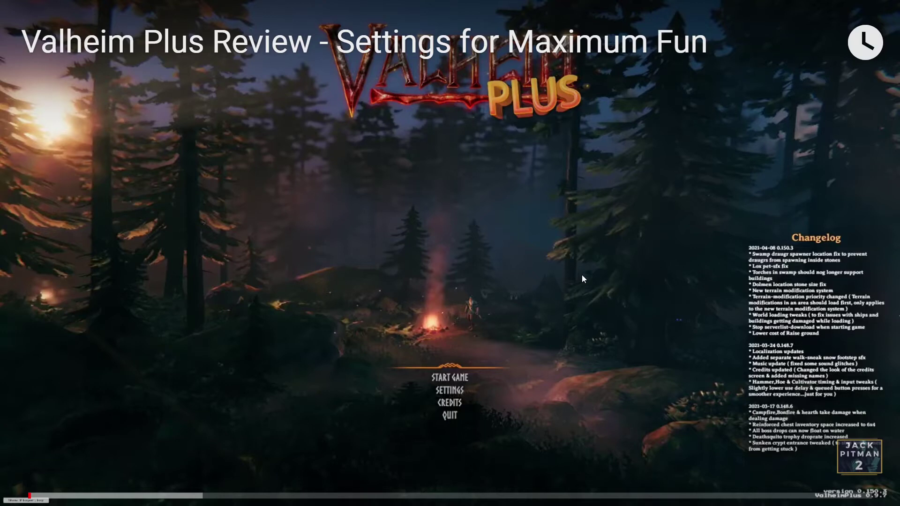
- Exit full-screen playback and scroll down to the description with the zap-hosting.com link
key(Escape)
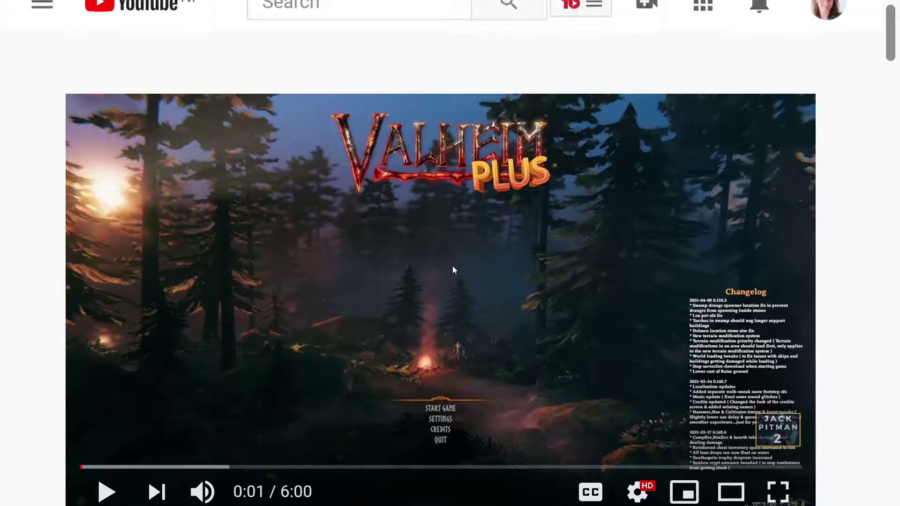
scroll(457, 270, down, 5)
scroll(164, 294, down, 4)
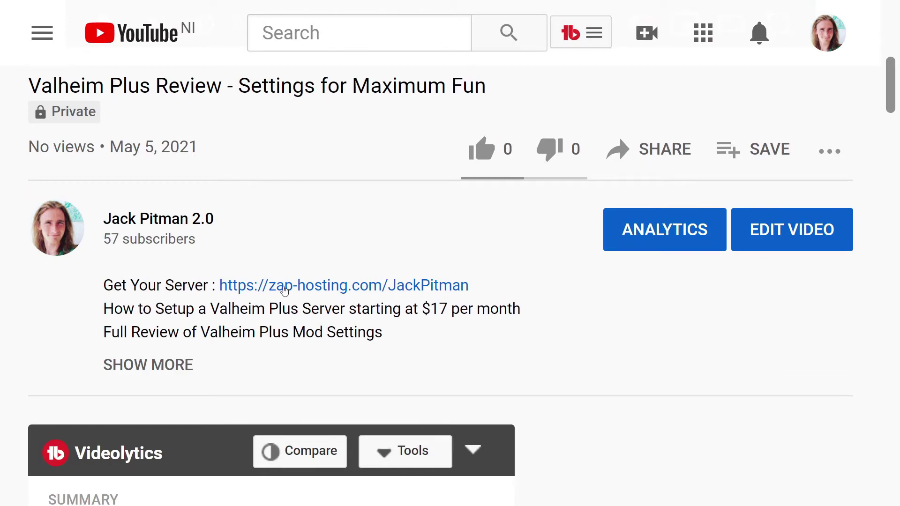
- Follow the zap-hosting.com link and scroll down to the server location section
click(284, 288)
scroll(262, 306, down, 10)
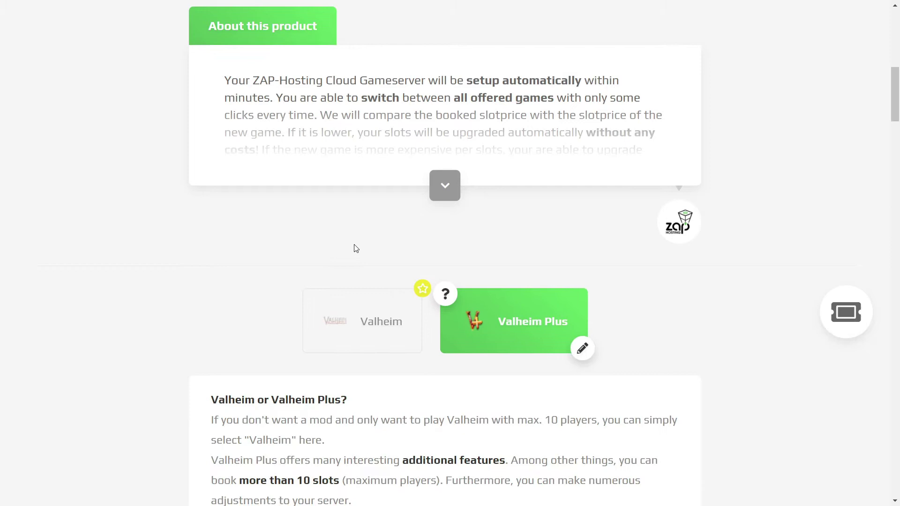
scroll(354, 249, down, 10)
scroll(404, 319, down, 1)
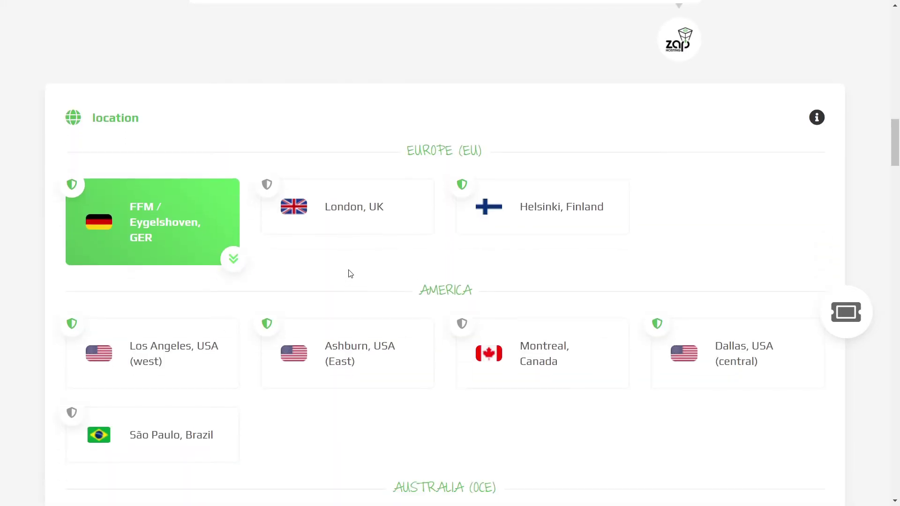
scroll(351, 274, down, 5)
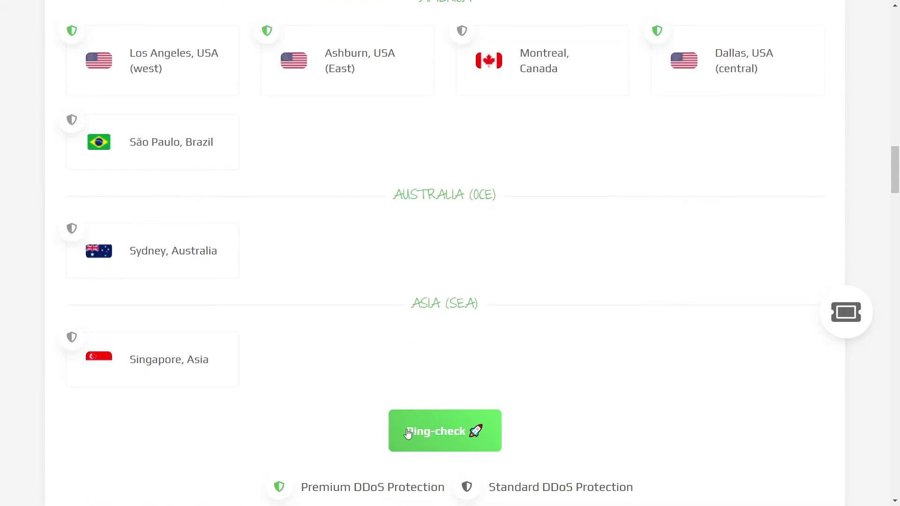
- Run the Ping-check and compare locations, keeping FFM / Eygelshoven, GER at + 0.00 %
click(432, 436)
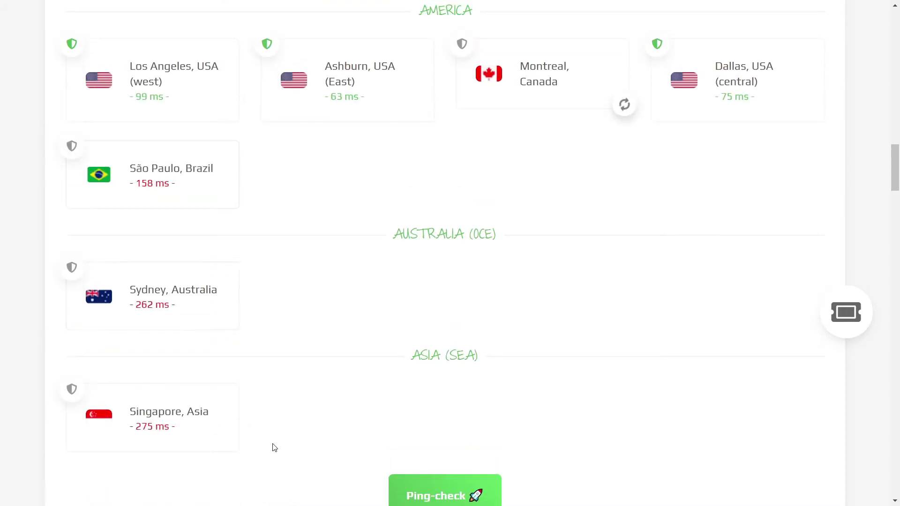
scroll(274, 446, up, 3)
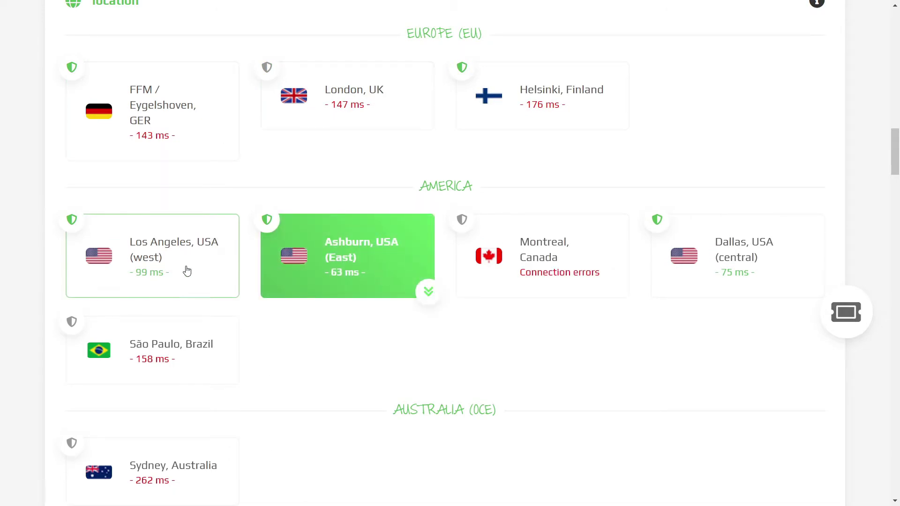
scroll(307, 346, up, 1)
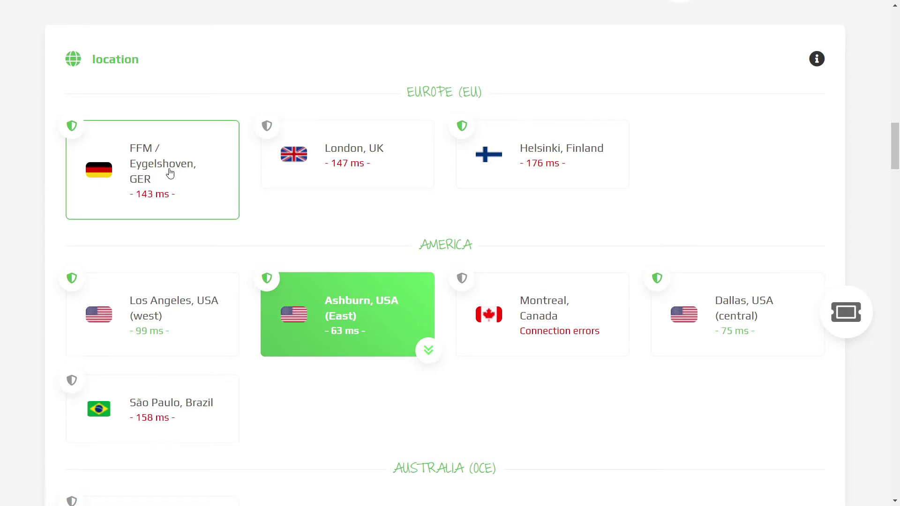
scroll(183, 207, down, 5)
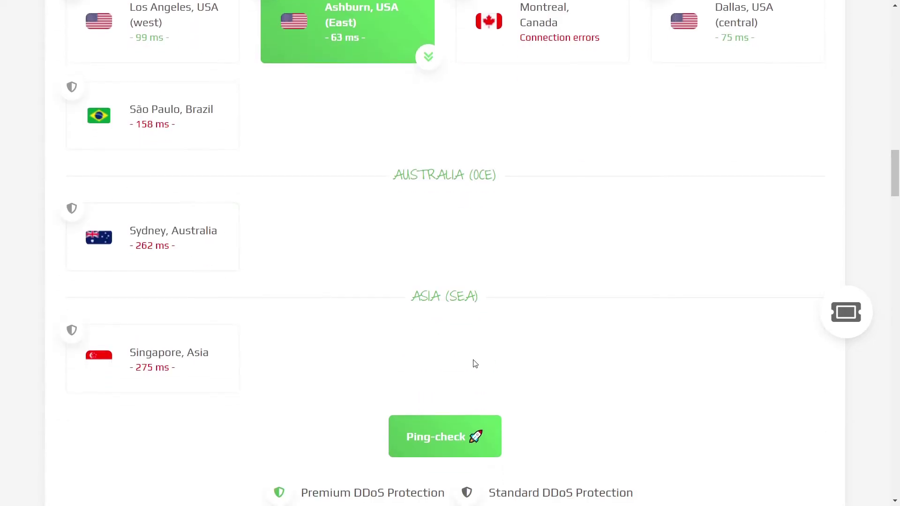
scroll(457, 347, down, 3)
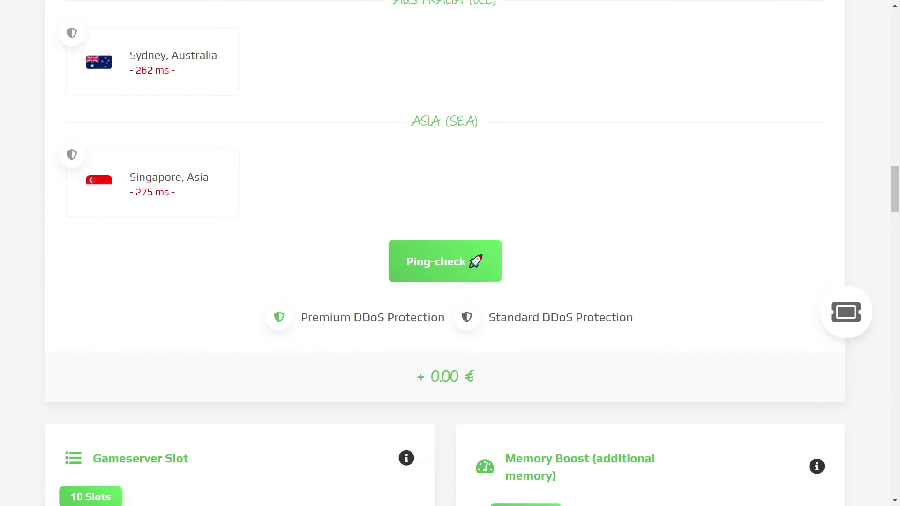
scroll(421, 380, up, 7)
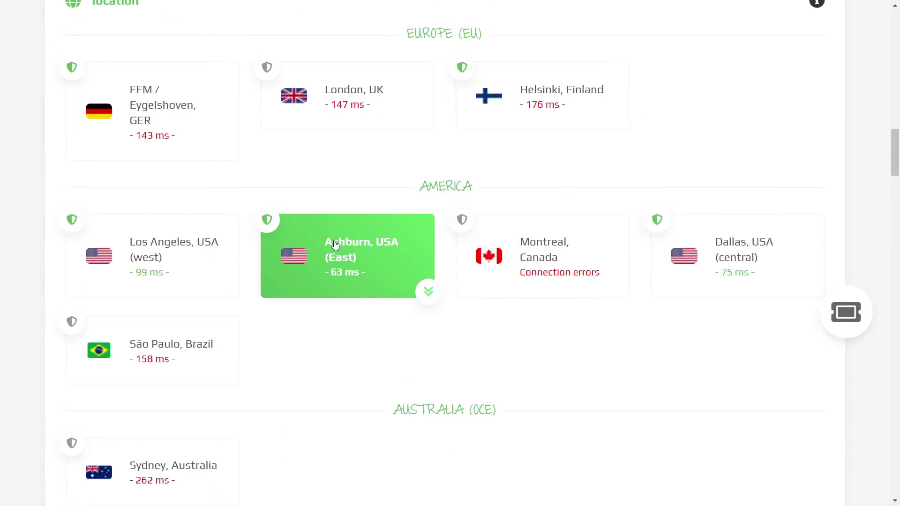
scroll(335, 244, down, 7)
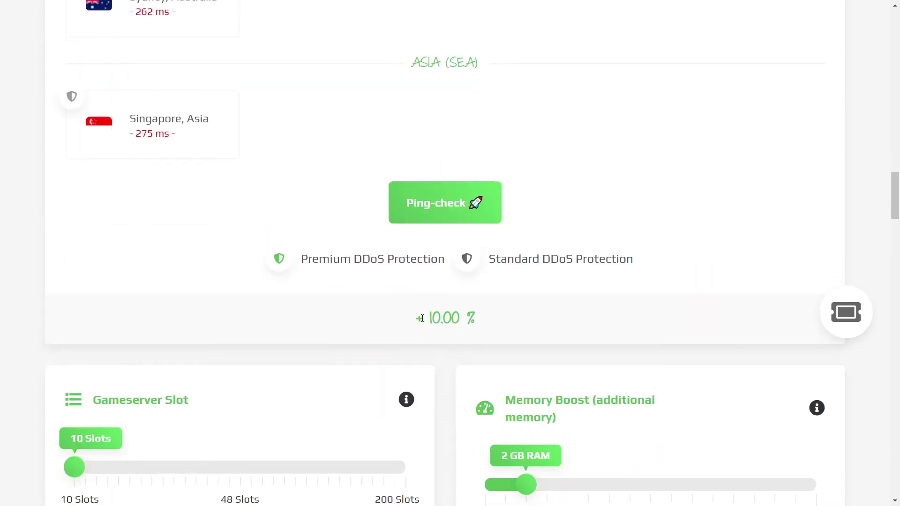
drag(422, 318, 467, 317)
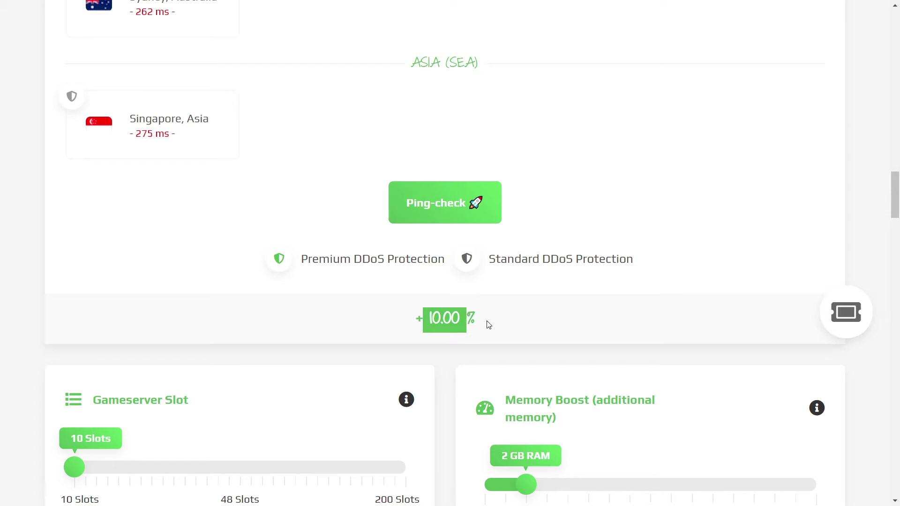
click(487, 325)
scroll(430, 329, up, 10)
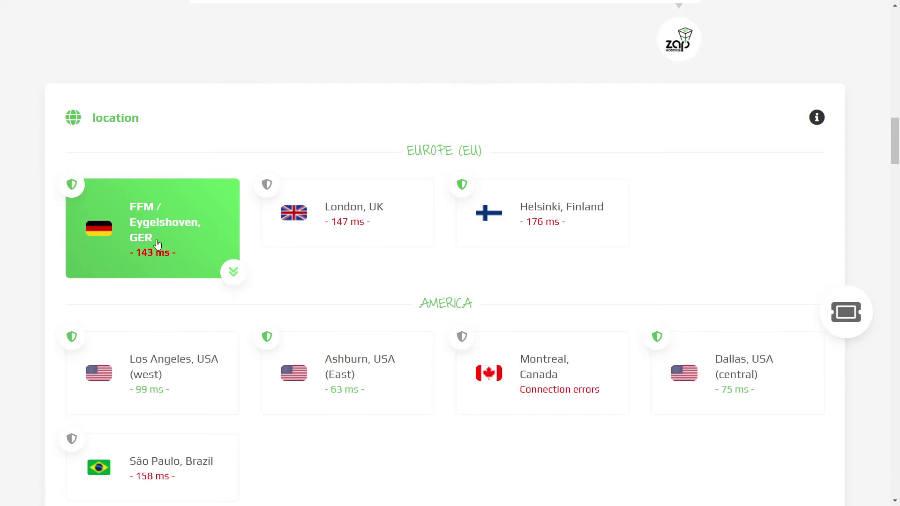
scroll(299, 289, down, 15)
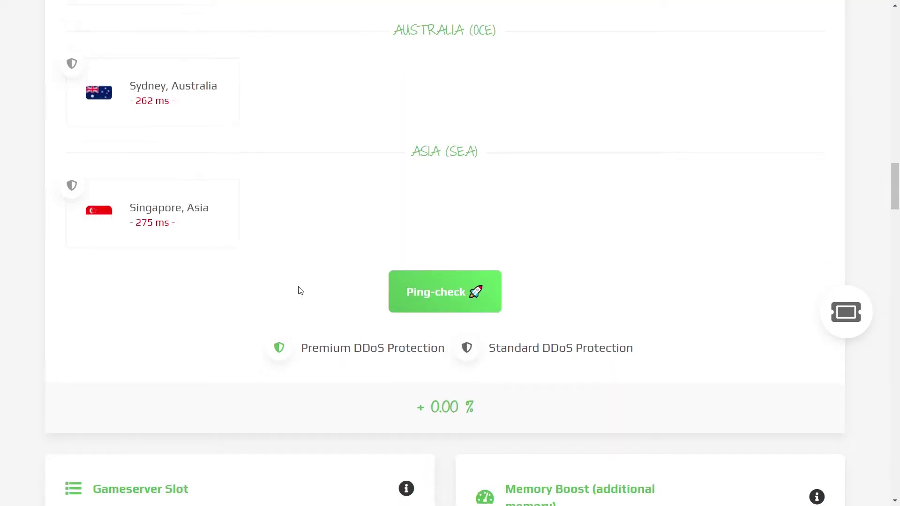
scroll(299, 290, down, 1)
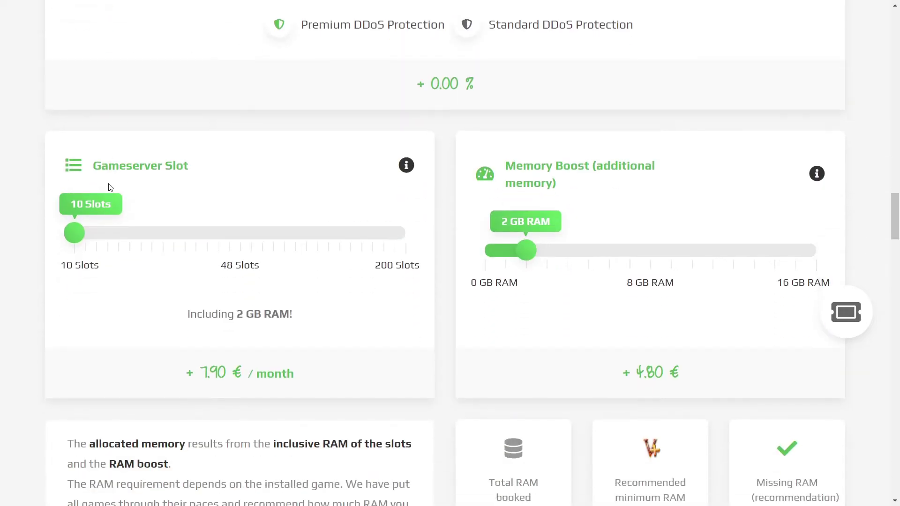
drag(74, 235, 106, 235)
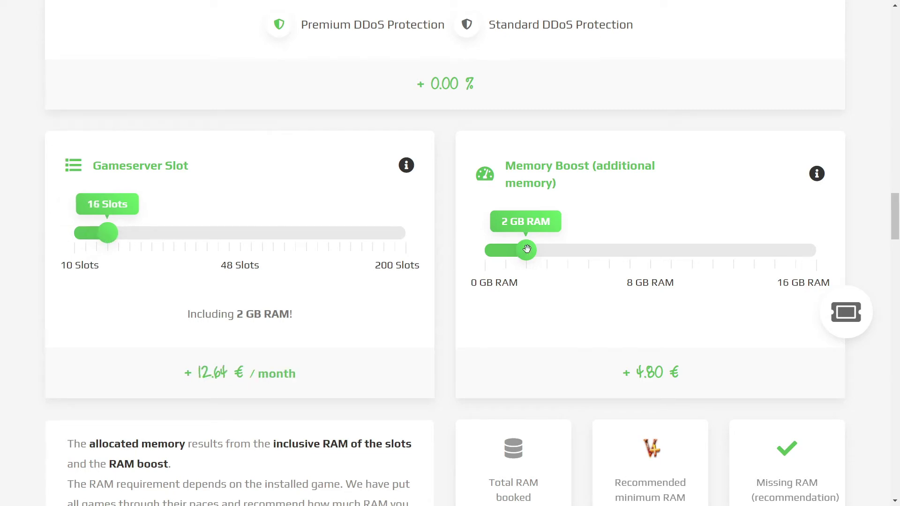
mouse_move(527, 251)
mouse_down()
mouse_move(691, 251)
mouse_move(537, 261)
mouse_up()
drag(113, 236, 103, 235)
scroll(526, 195, down, 1)
mouse_move(527, 195)
mouse_down()
mouse_move(499, 195)
mouse_move(529, 197)
mouse_up()
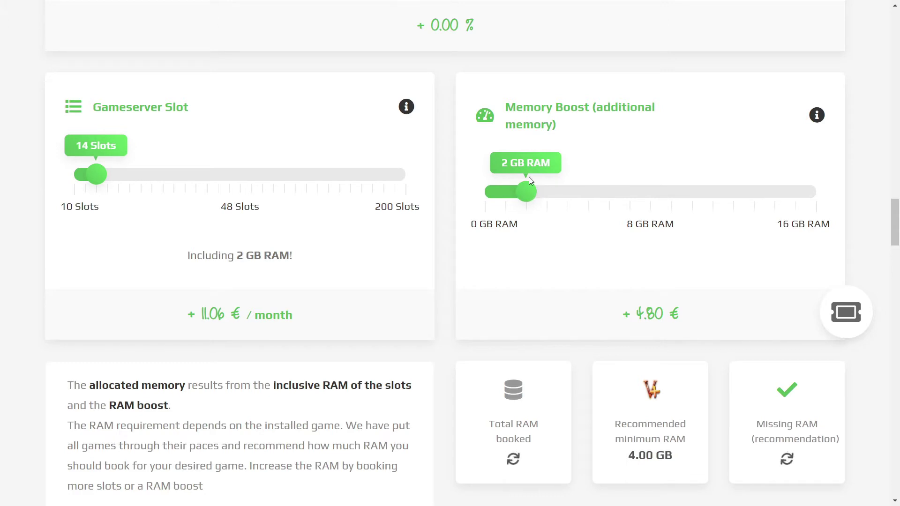
scroll(530, 187, down, 1)
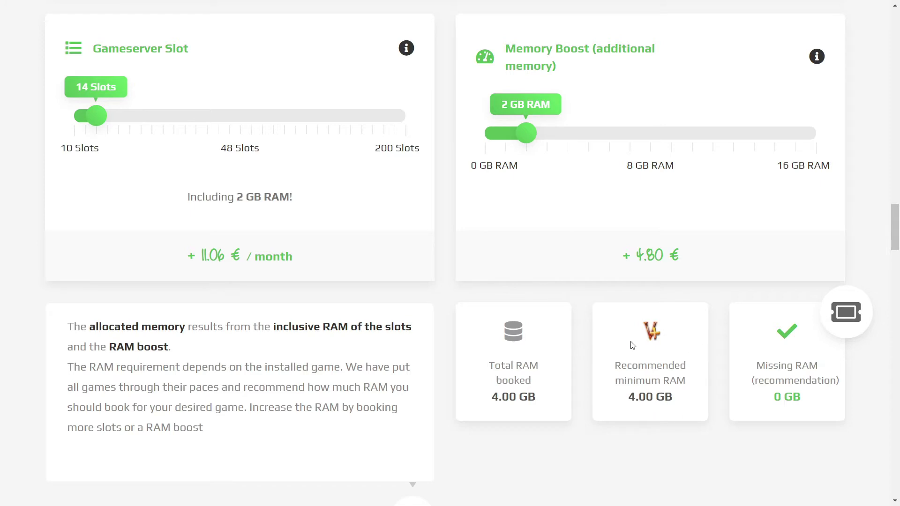
click(75, 117)
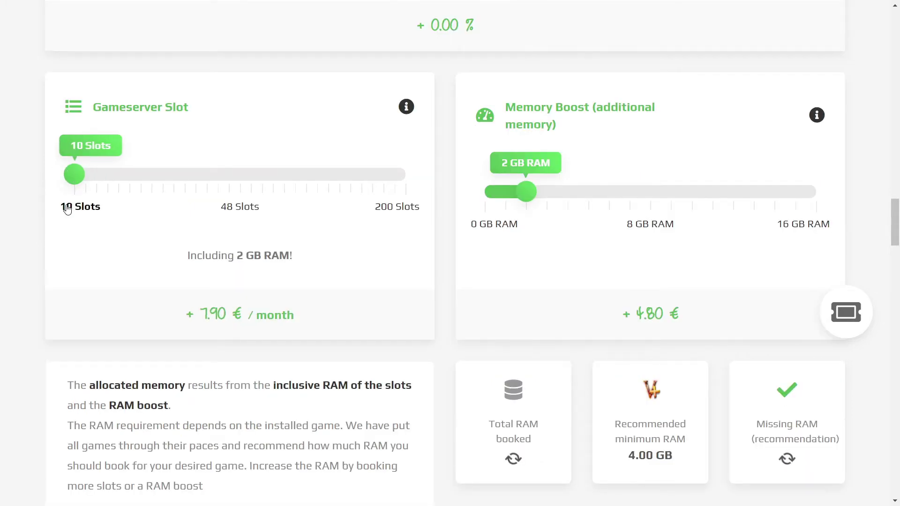
drag(228, 202, 280, 202)
scroll(281, 202, up, 1)
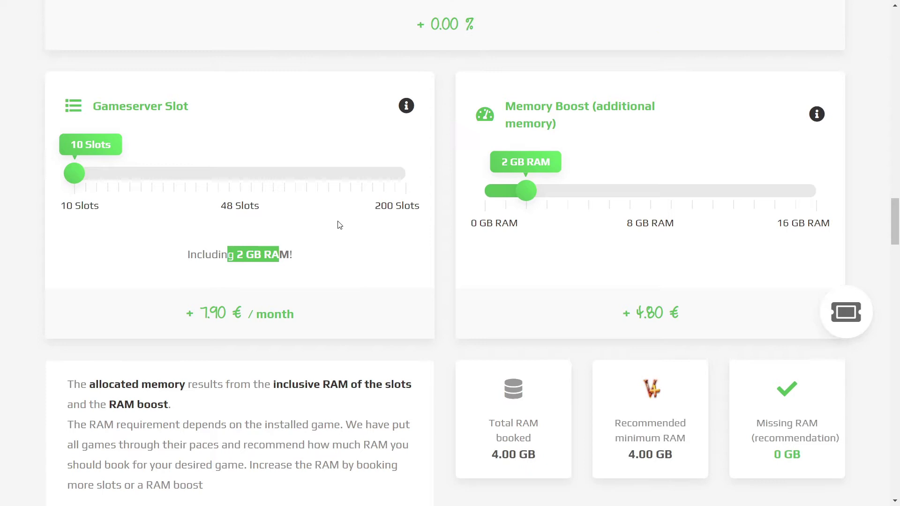
mouse_move(516, 195)
mouse_down()
mouse_move(485, 195)
mouse_move(539, 196)
mouse_move(530, 196)
mouse_up()
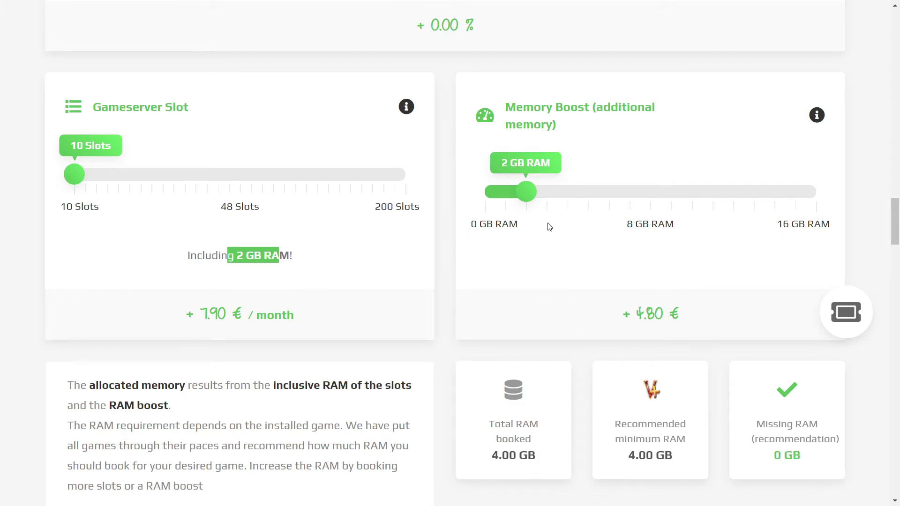
- Keep the Standard CPU, choose an own IPv4 address, and try the DDoS overview options
scroll(550, 227, down, 10)
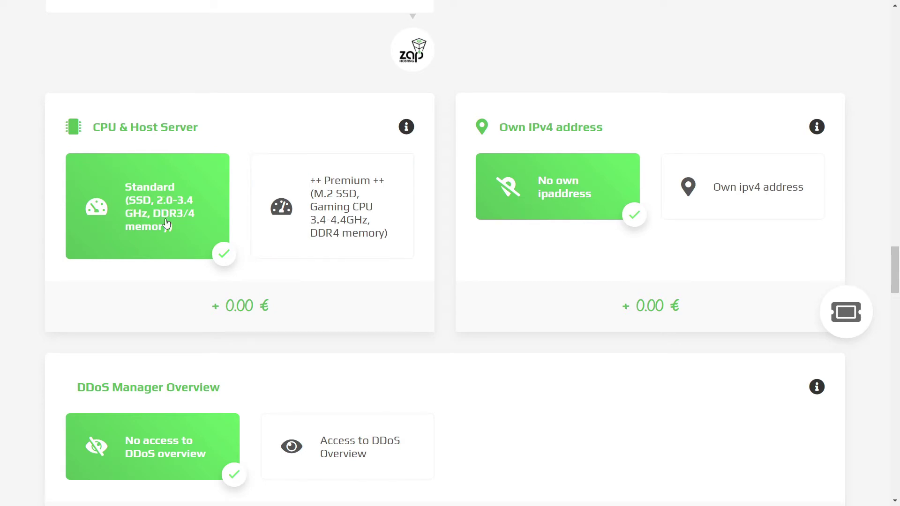
click(329, 206)
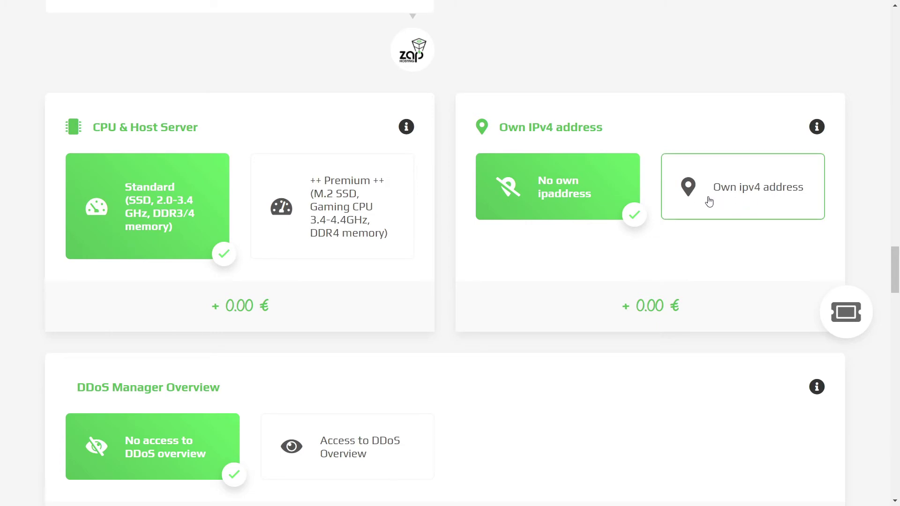
click(688, 200)
scroll(129, 221, down, 5)
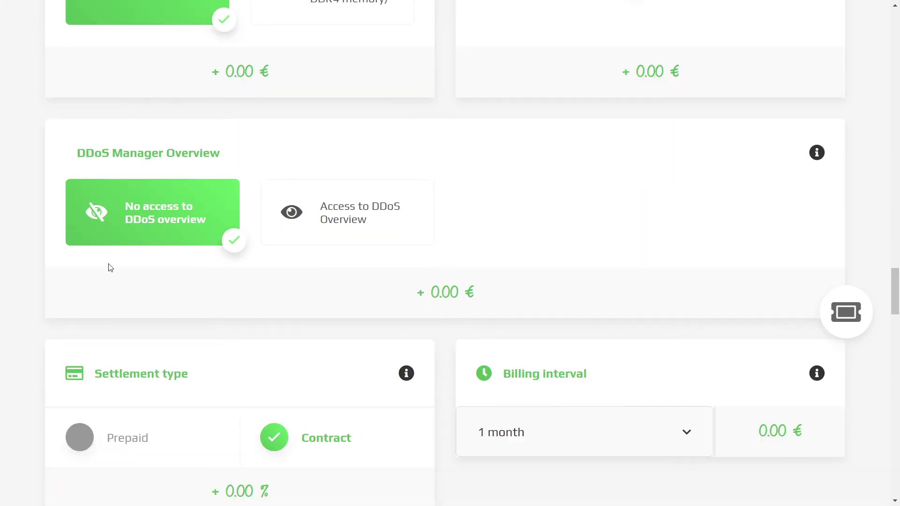
click(367, 220)
click(157, 209)
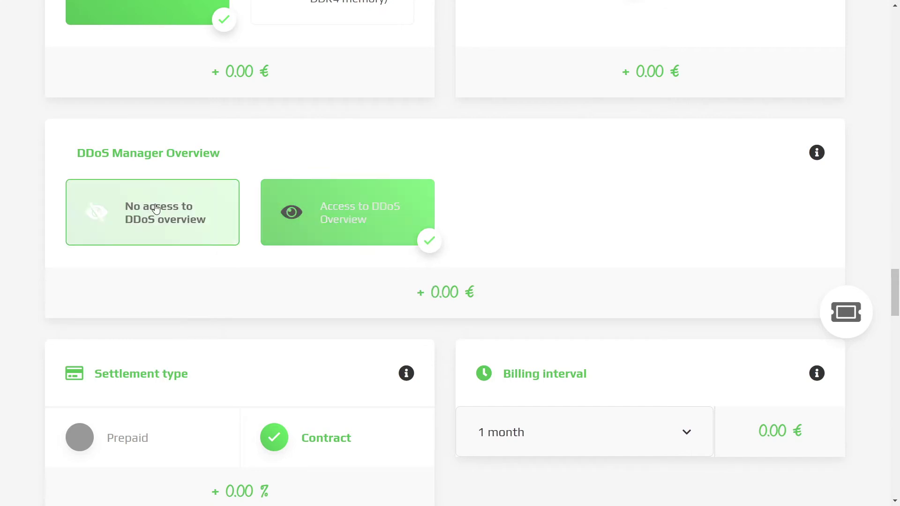
click(285, 211)
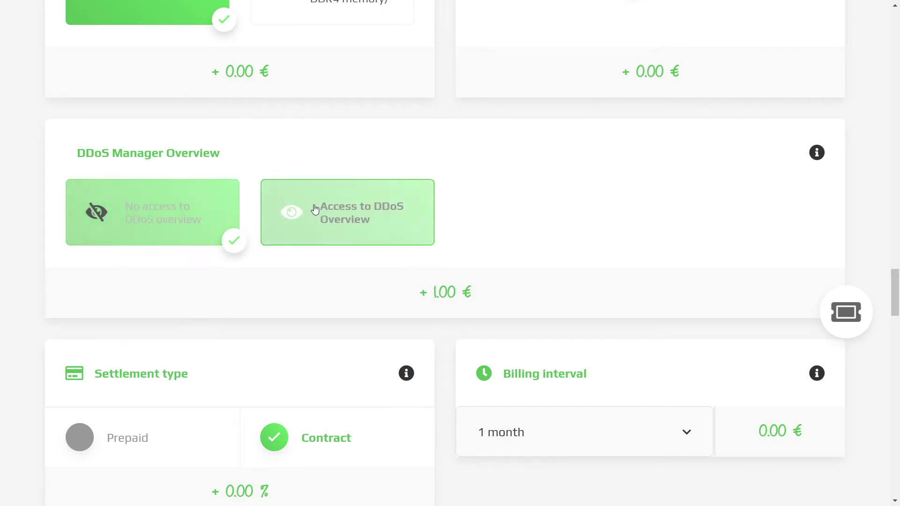
click(181, 206)
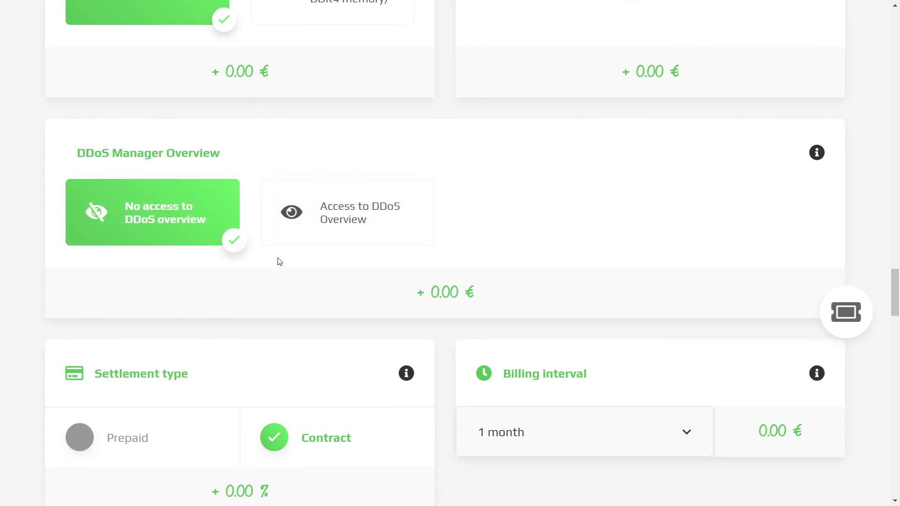
- Settle on Prepaid settlement instead of contract, with a 1 month billing interval
scroll(328, 218, down, 1)
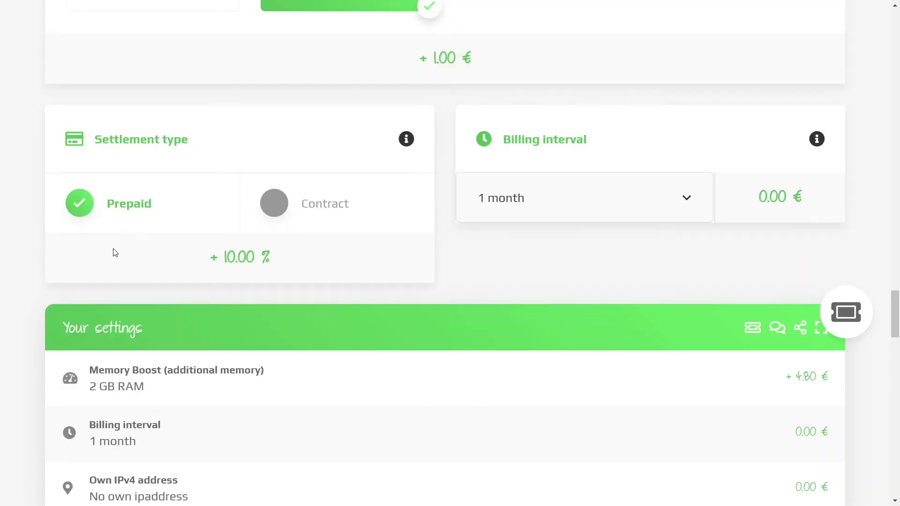
scroll(115, 251, up, 2)
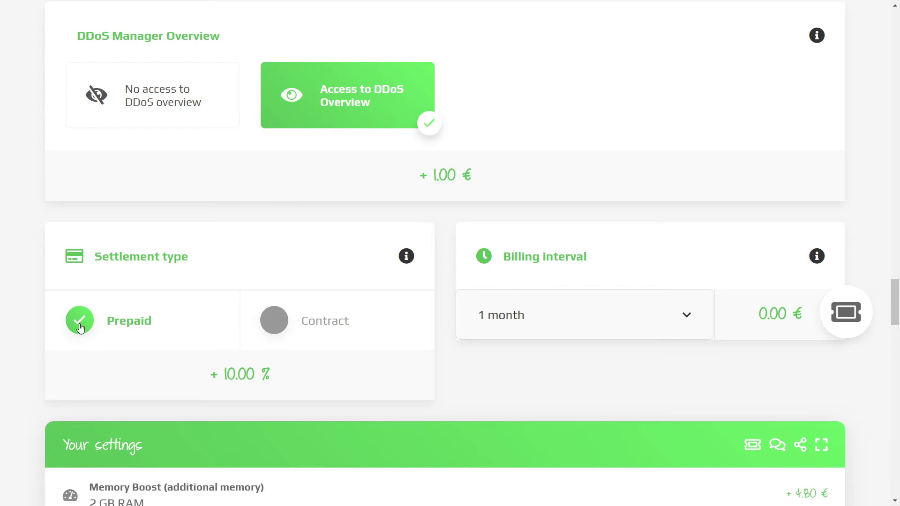
scroll(197, 296, down, 1)
click(315, 263)
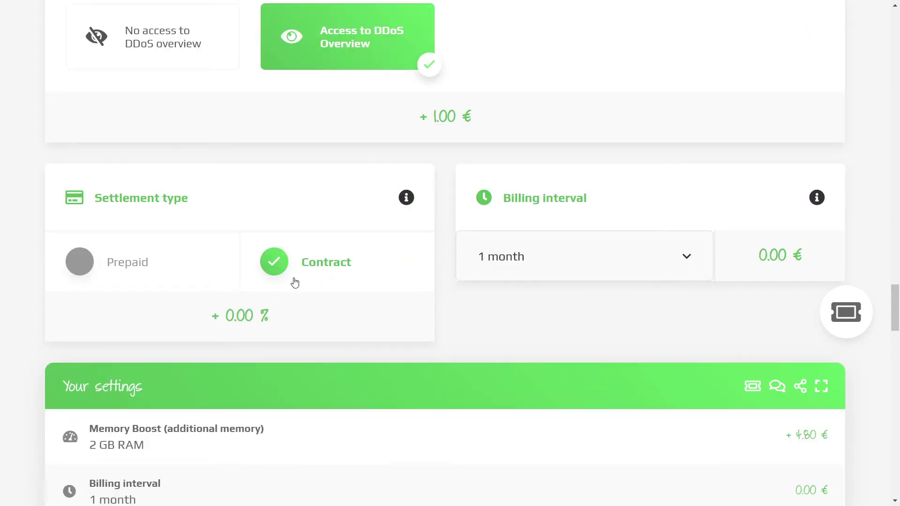
click(304, 285)
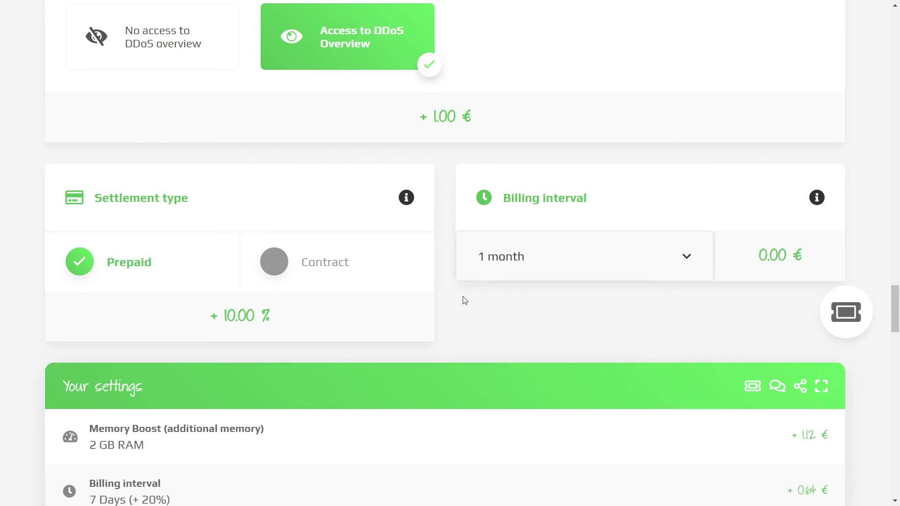
scroll(459, 354, up, 5)
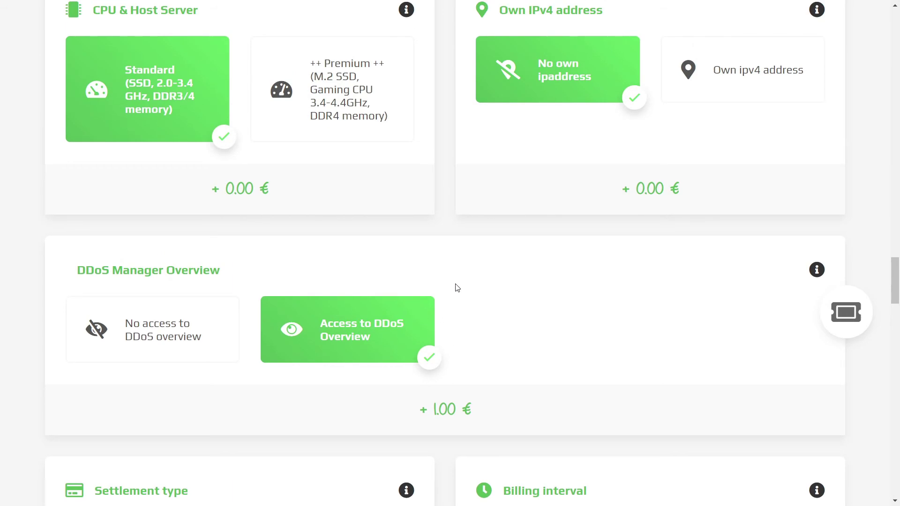
scroll(457, 287, down, 4)
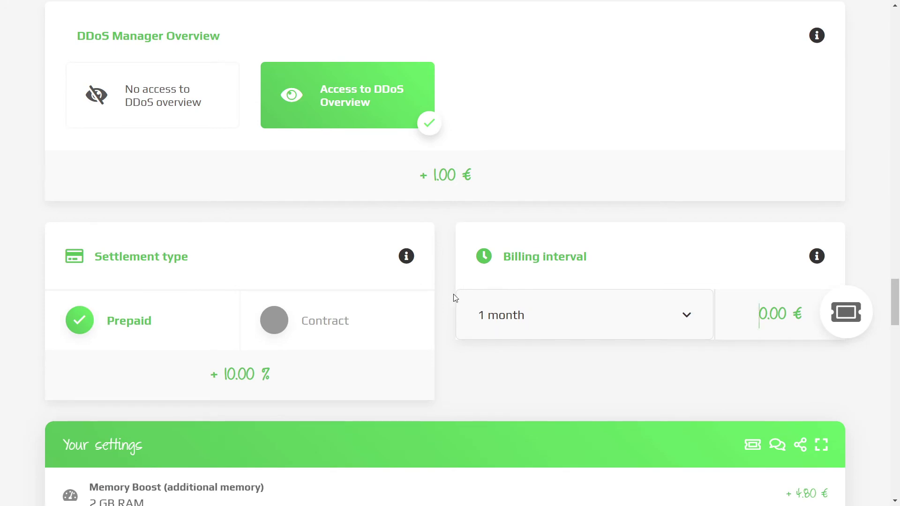
- Review the 15.07 € / month settings summary, sign-up form and payment options on the order page
scroll(449, 264, down, 5)
scroll(449, 264, up, 4)
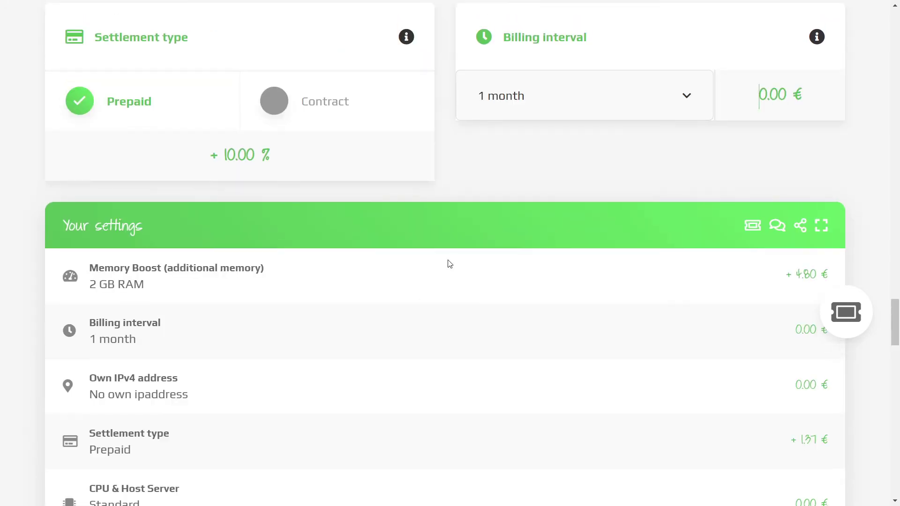
scroll(456, 299, down, 1)
scroll(455, 291, down, 4)
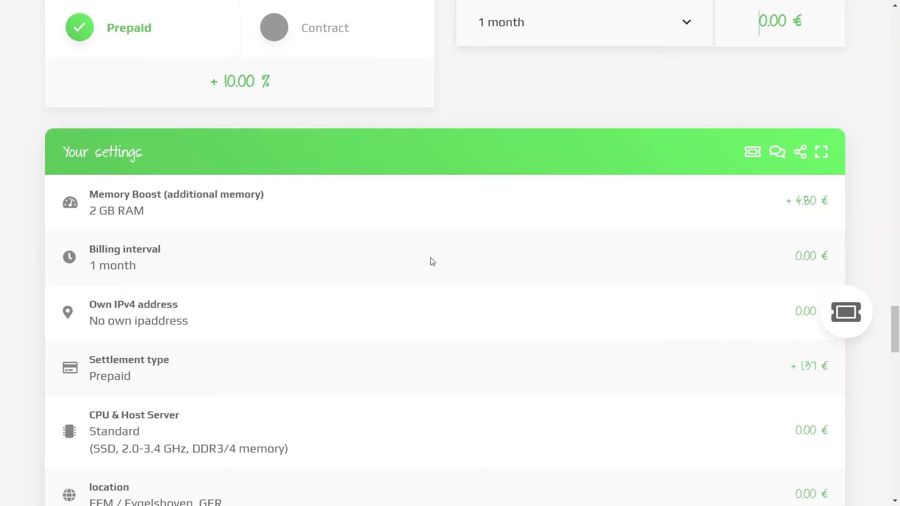
scroll(433, 262, down, 6)
scroll(422, 344, up, 6)
scroll(304, 361, down, 3)
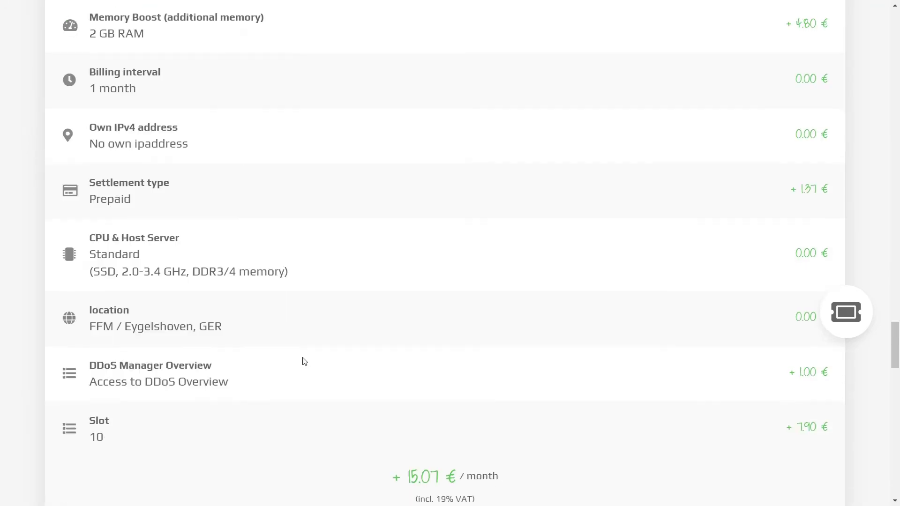
scroll(304, 361, down, 10)
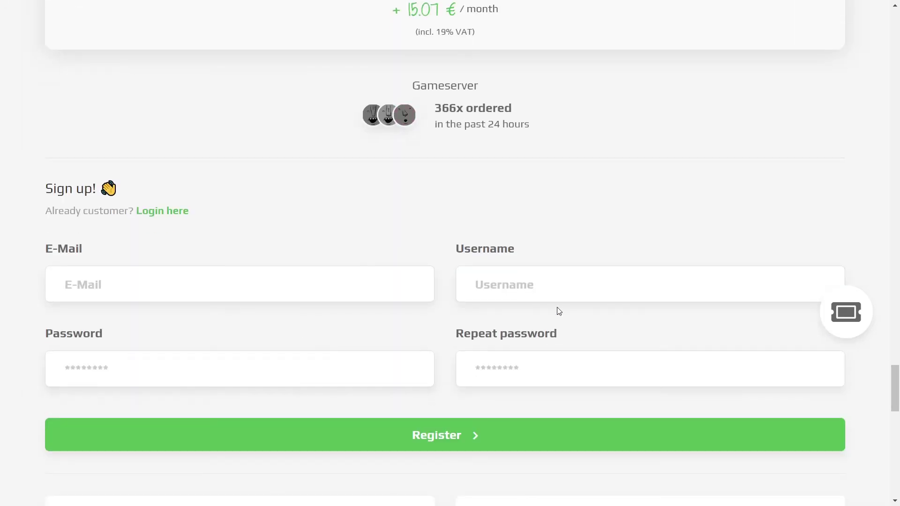
scroll(336, 327, down, 9)
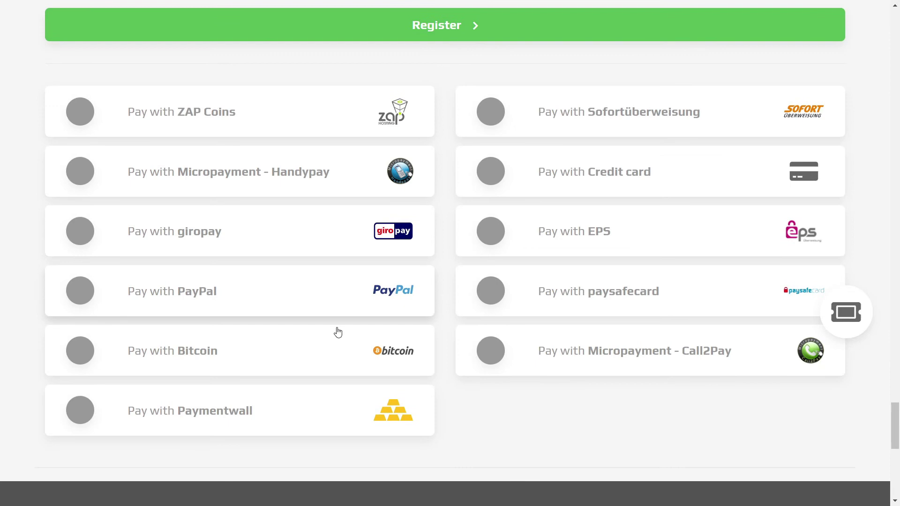
scroll(451, 376, up, 8)
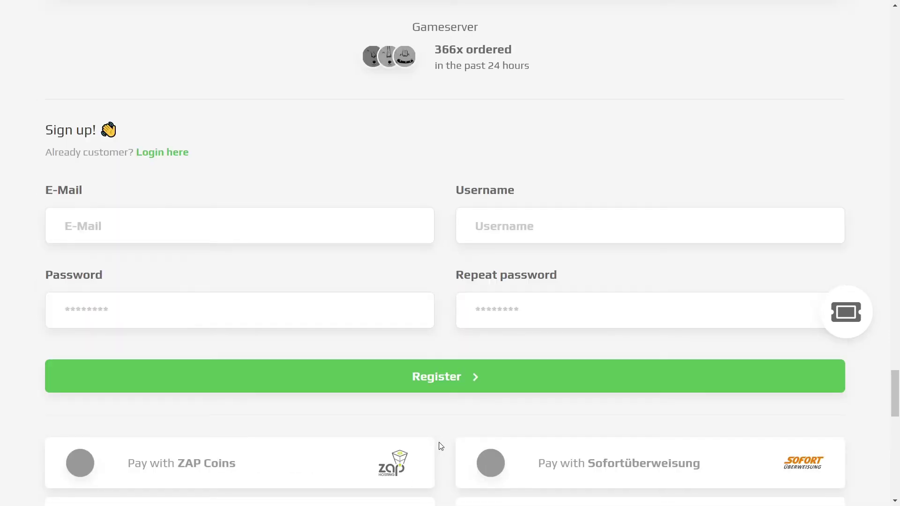
scroll(446, 445, up, 10)
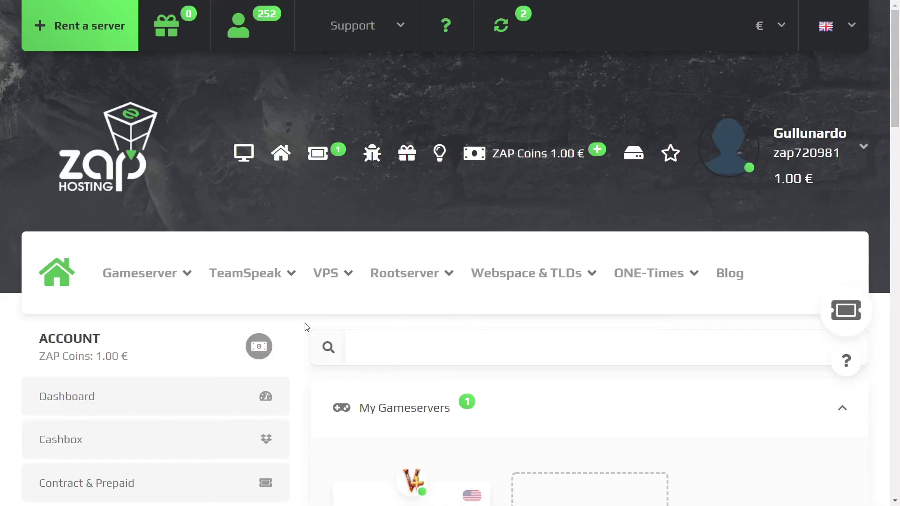
- Find the Valheim Plus server card and select its address 185.249.196.230:27000
scroll(307, 324, down, 1)
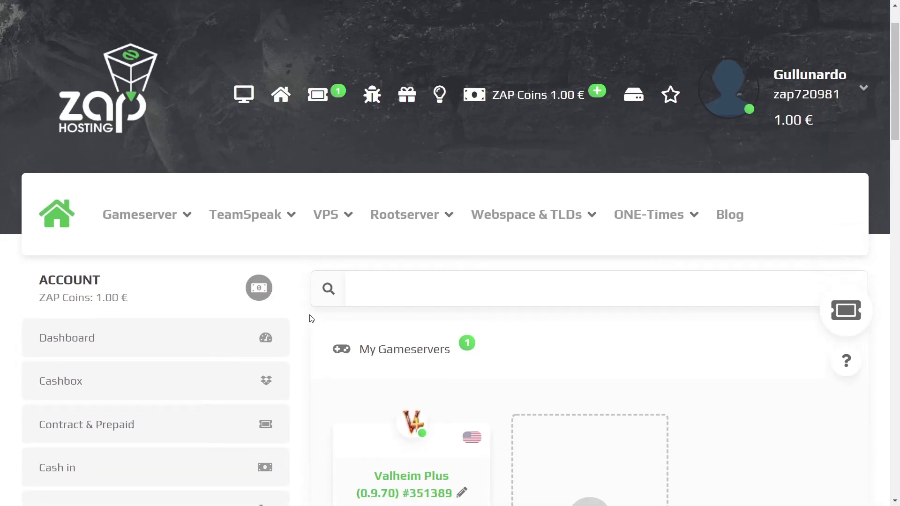
click(244, 100)
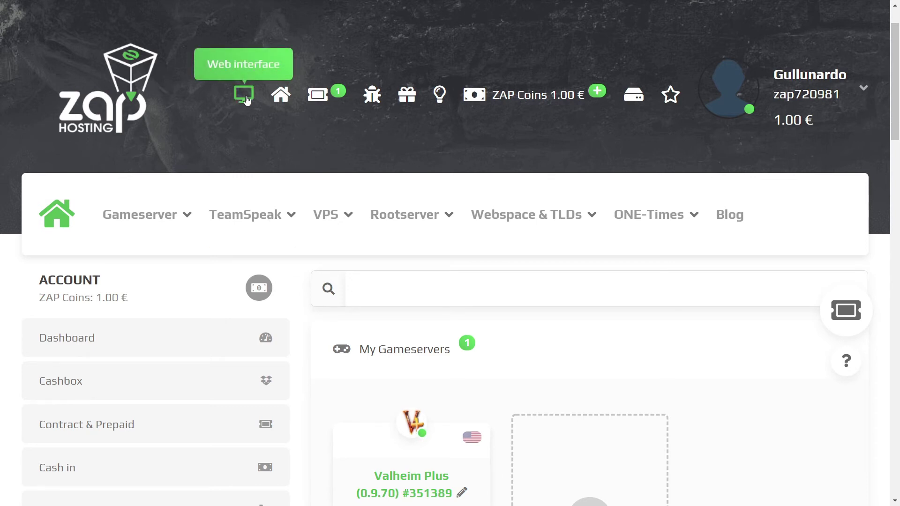
scroll(349, 371, down, 2)
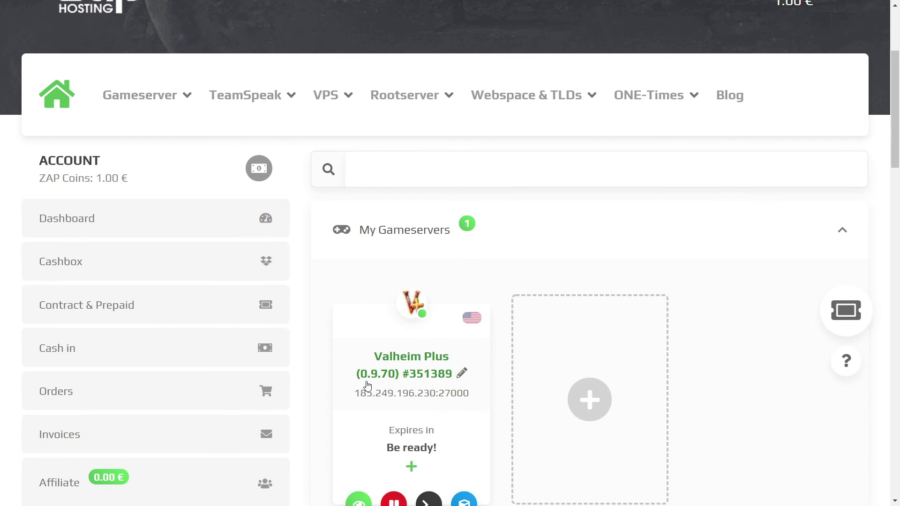
scroll(398, 357, down, 1)
drag(358, 337, 479, 343)
click(446, 338)
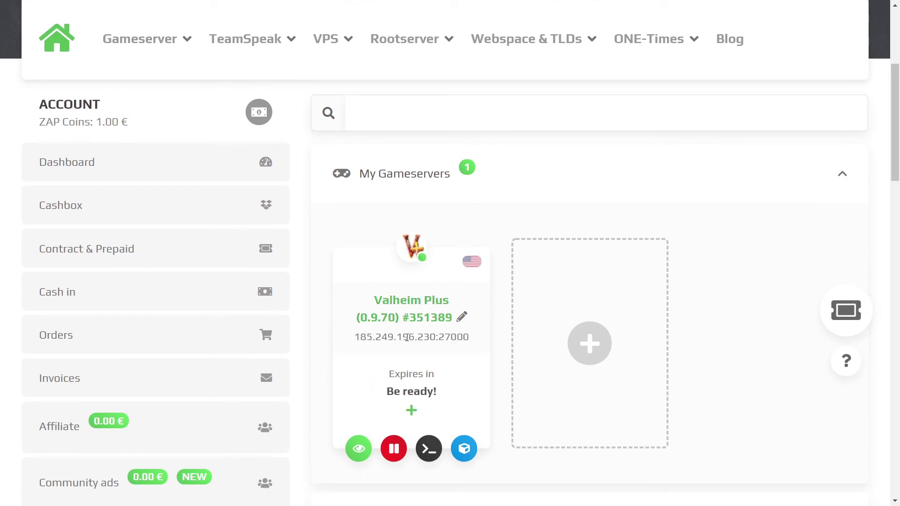
triple_click(407, 338)
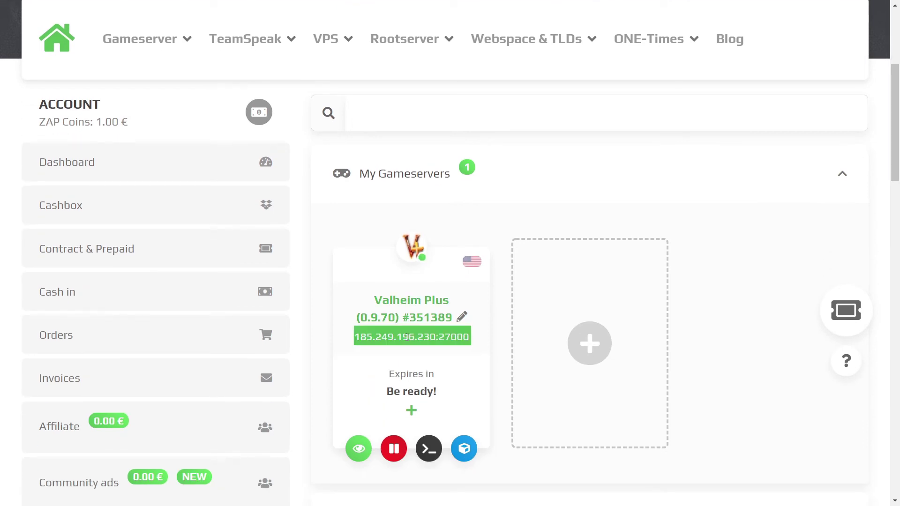
click(362, 338)
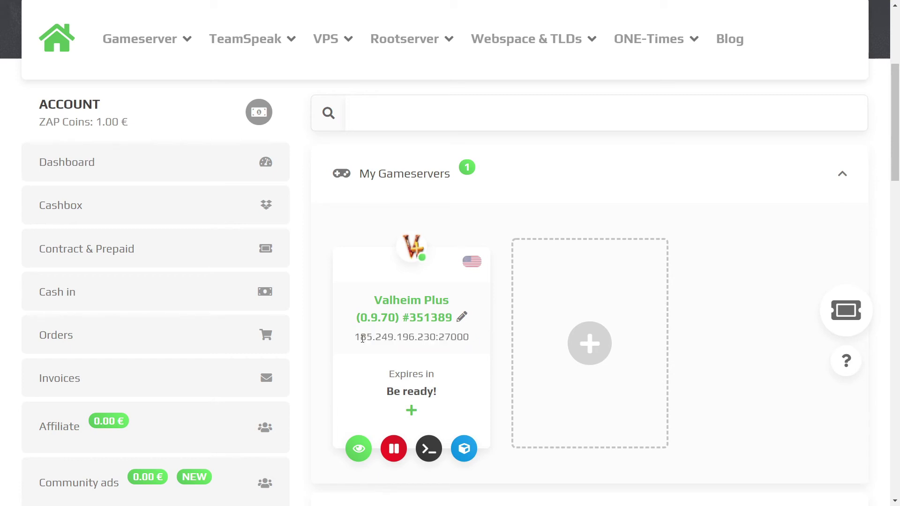
- Go from the Valheim Plus gameserver overview to its Settings page's Basic settings
click(359, 451)
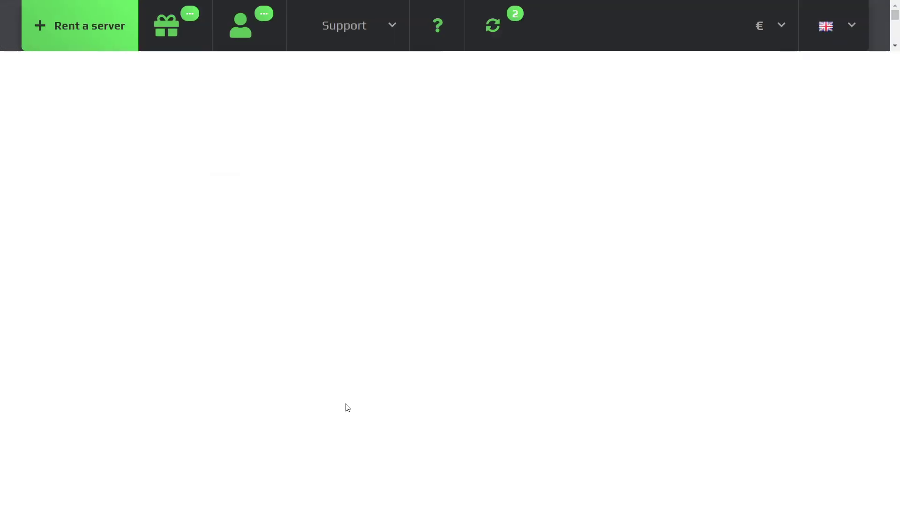
scroll(304, 401, down, 15)
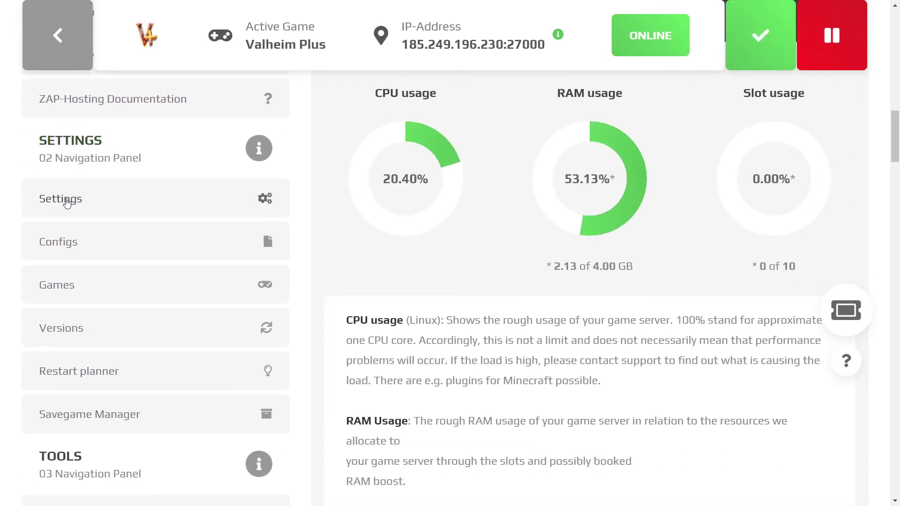
click(66, 203)
scroll(309, 373, down, 7)
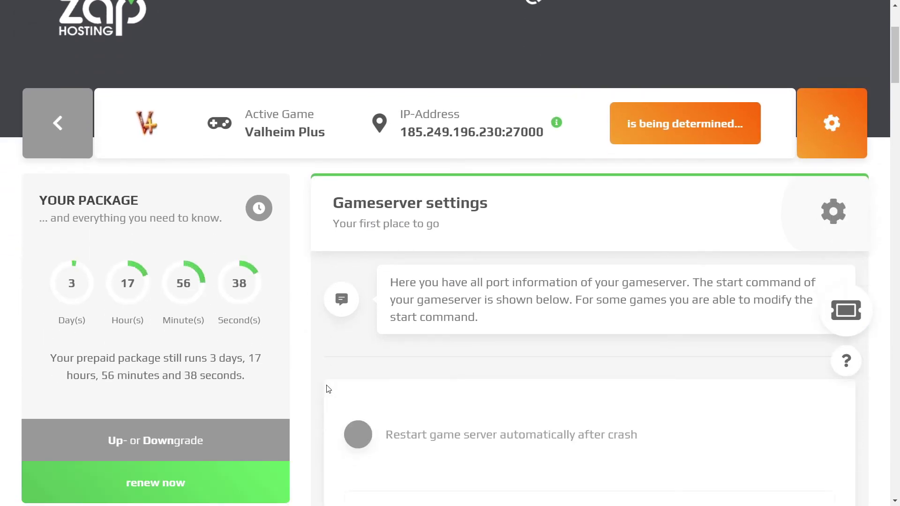
scroll(309, 373, down, 7)
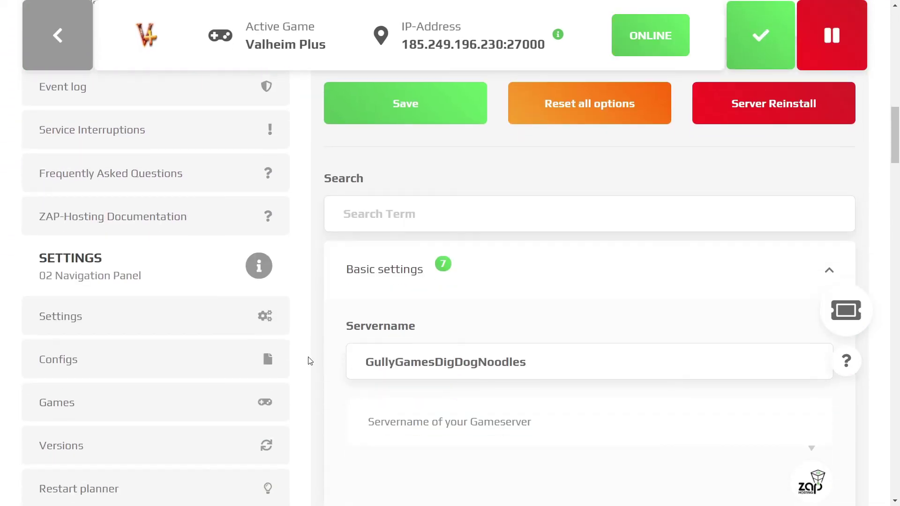
scroll(308, 361, down, 3)
- Select the server name GullyGamesDigDogNoodles and the Valheim Server Password value
double_click(408, 248)
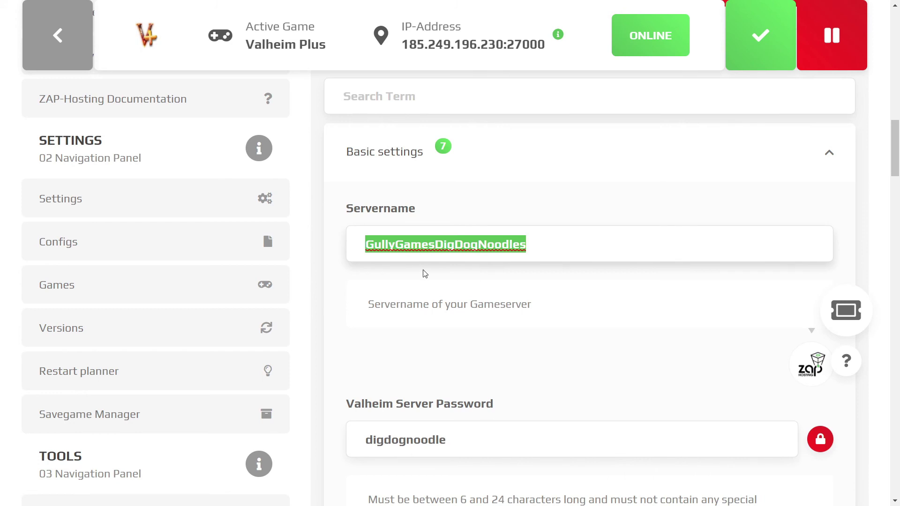
scroll(422, 272, down, 7)
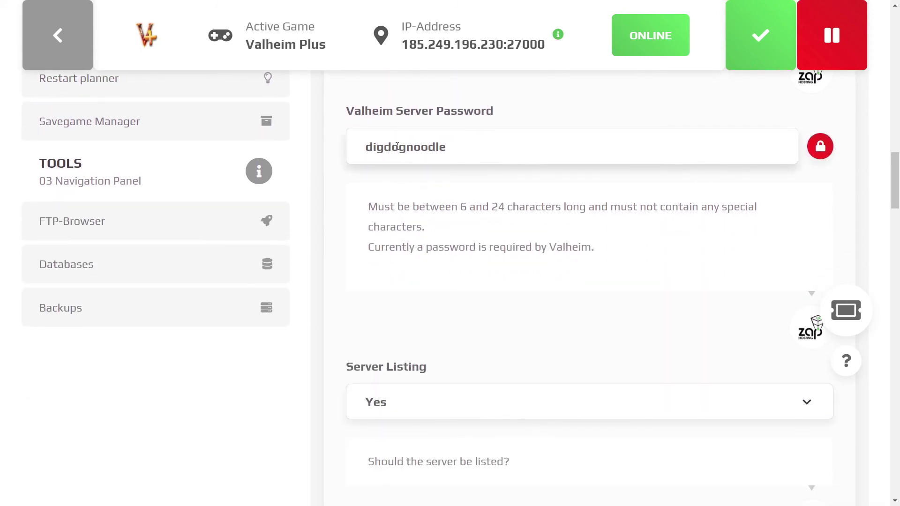
double_click(398, 149)
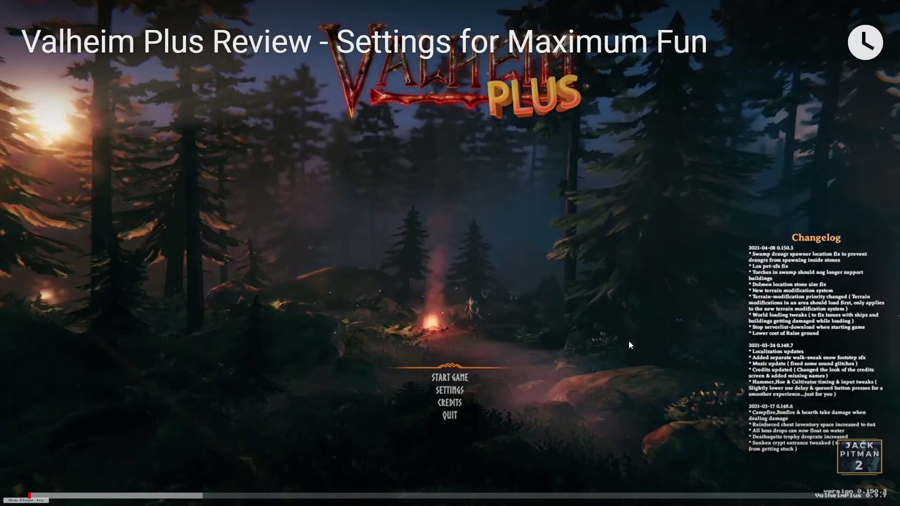
- Exit fullscreen, scroll through the video description, and return to the player at 0:01
key(Escape)
scroll(477, 296, down, 4)
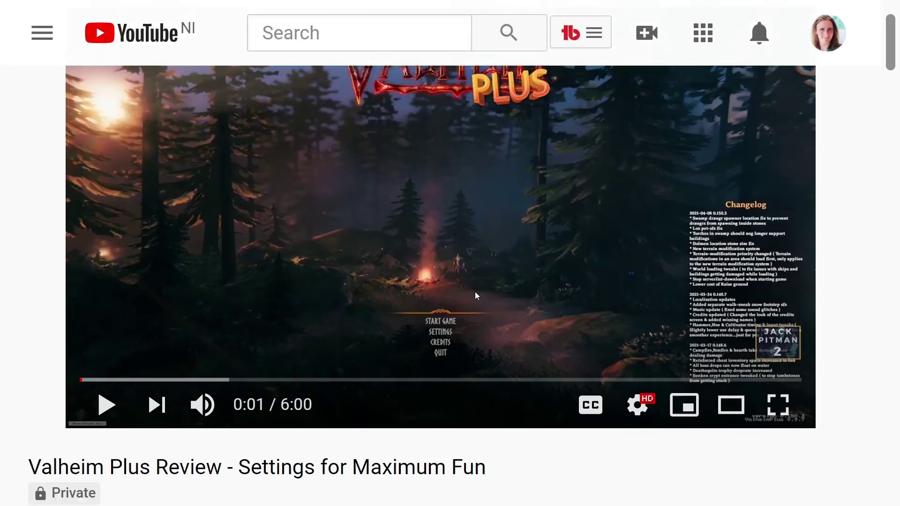
scroll(447, 297, down, 4)
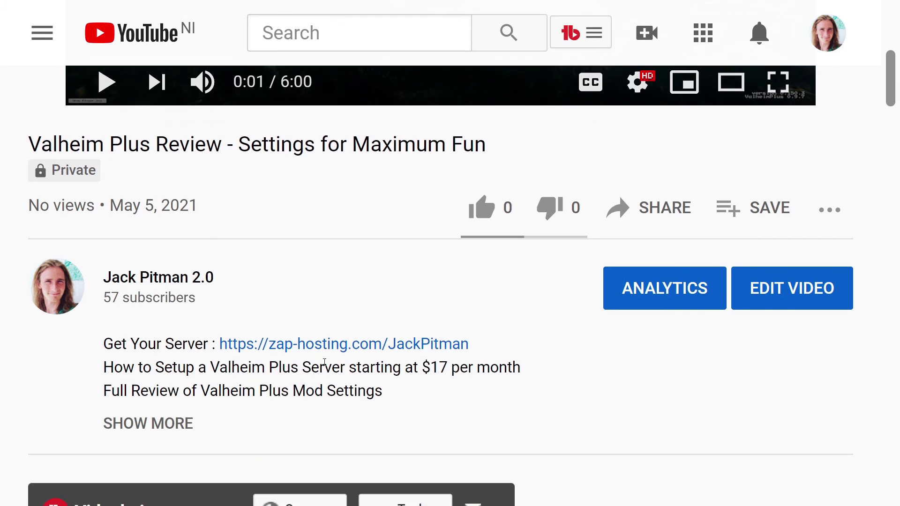
scroll(450, 391, up, 1)
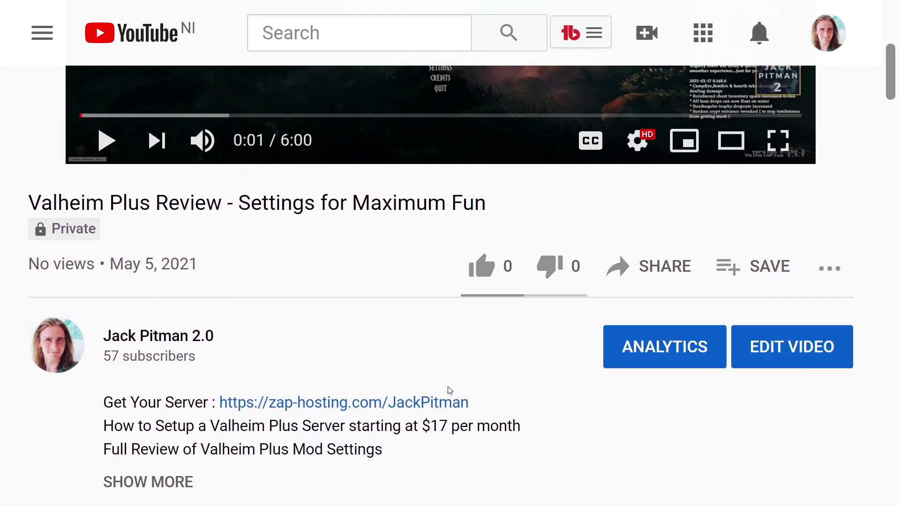
scroll(435, 342, up, 6)
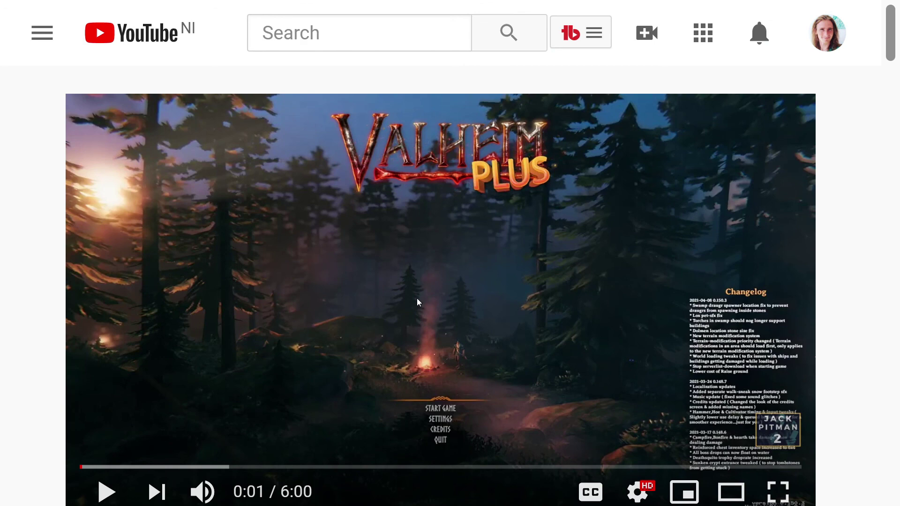
scroll(419, 302, down, 9)
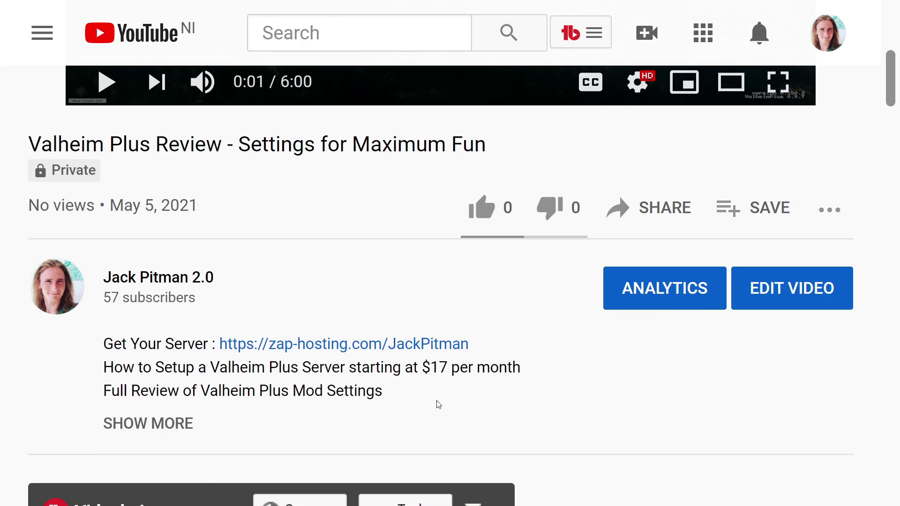
scroll(439, 405, up, 1)
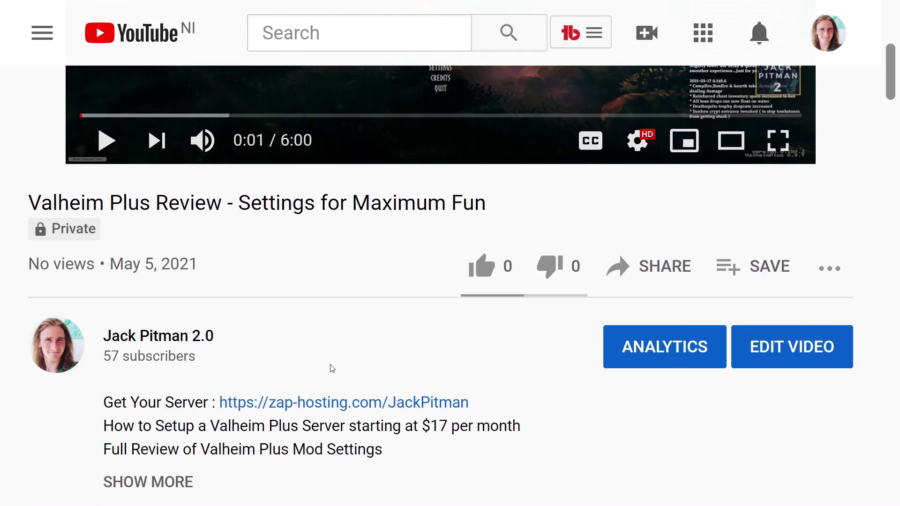
scroll(337, 368, up, 4)
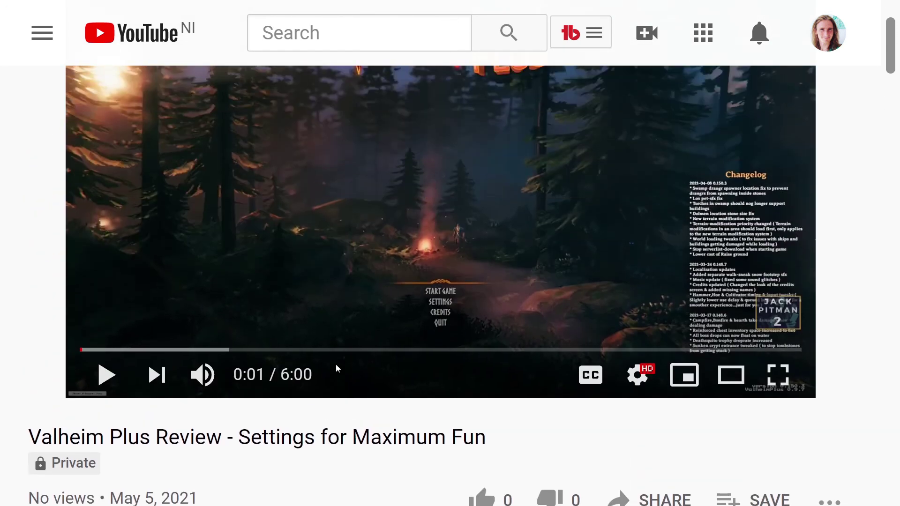
scroll(337, 368, up, 1)
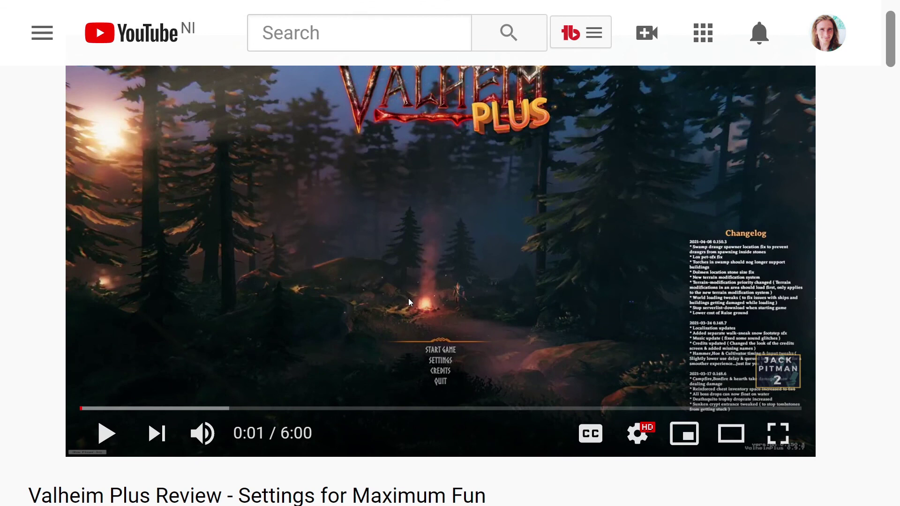